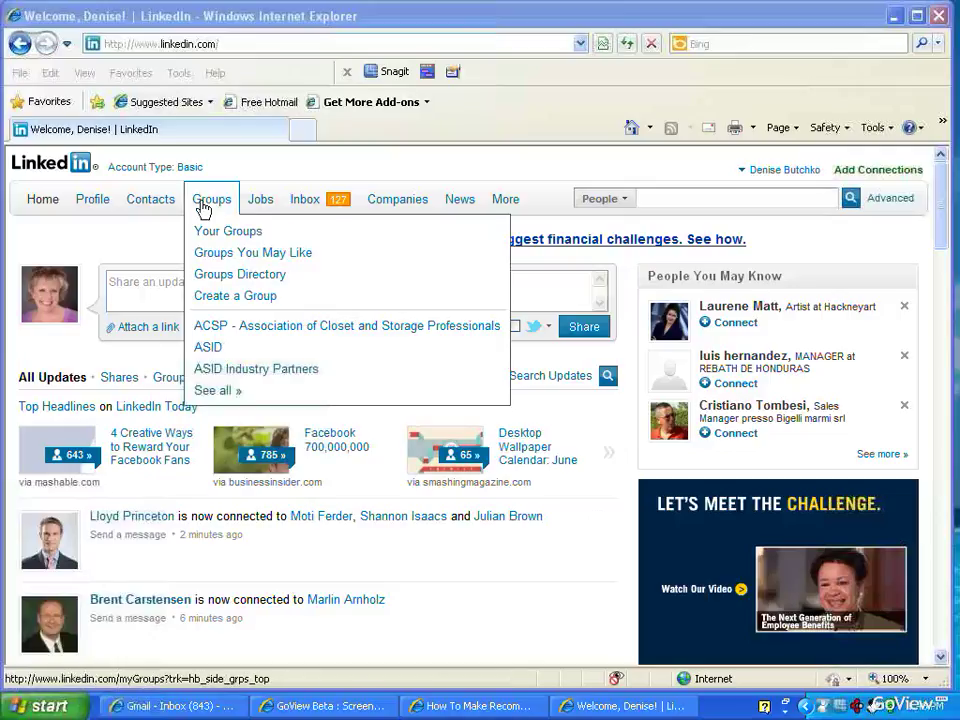
Go to the Your Groups page listing the 34 groups already joined.
{"action": "left_click", "coordinate": [219, 235]}
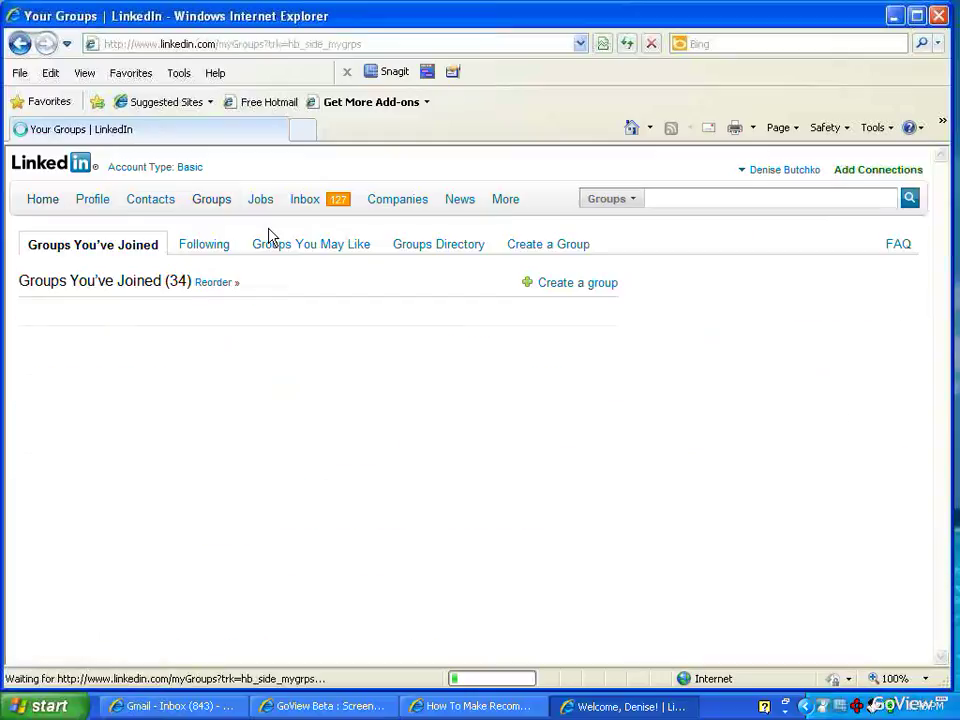
Search the Groups Directory for 'chicago' and look through the 3,880 matching groups.
{"action": "left_click", "coordinate": [648, 204]}
{"action": "type", "text": "in"}
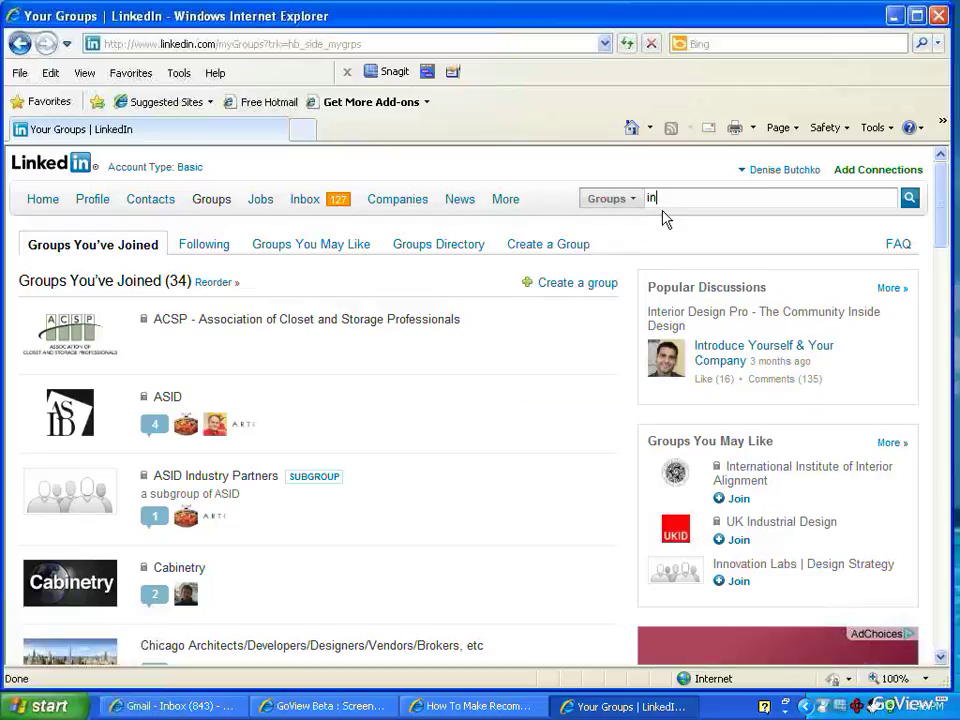
{"action": "type", "text": "tegr"}
{"action": "key", "text": "BackSpace"}
{"action": "key", "text": "BackSpace"}
{"action": "key", "text": "BackSpace"}
{"action": "key", "text": "BackSpace"}
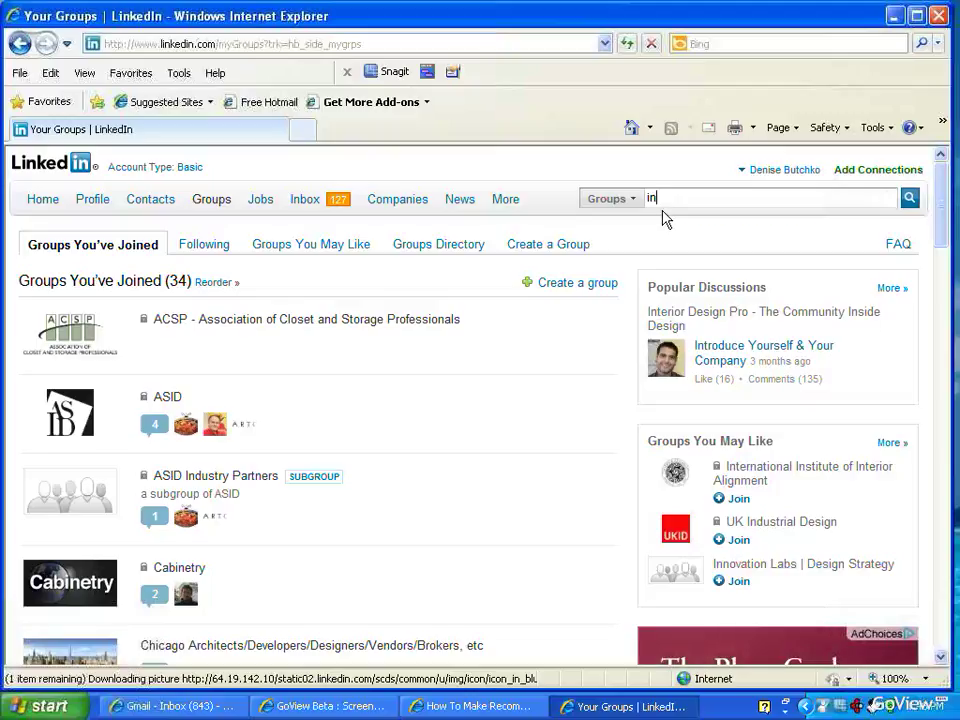
{"action": "key", "text": "BackSpace"}
{"action": "key", "text": "BackSpace"}
{"action": "type", "text": "chica"}
{"action": "type", "text": "go"}
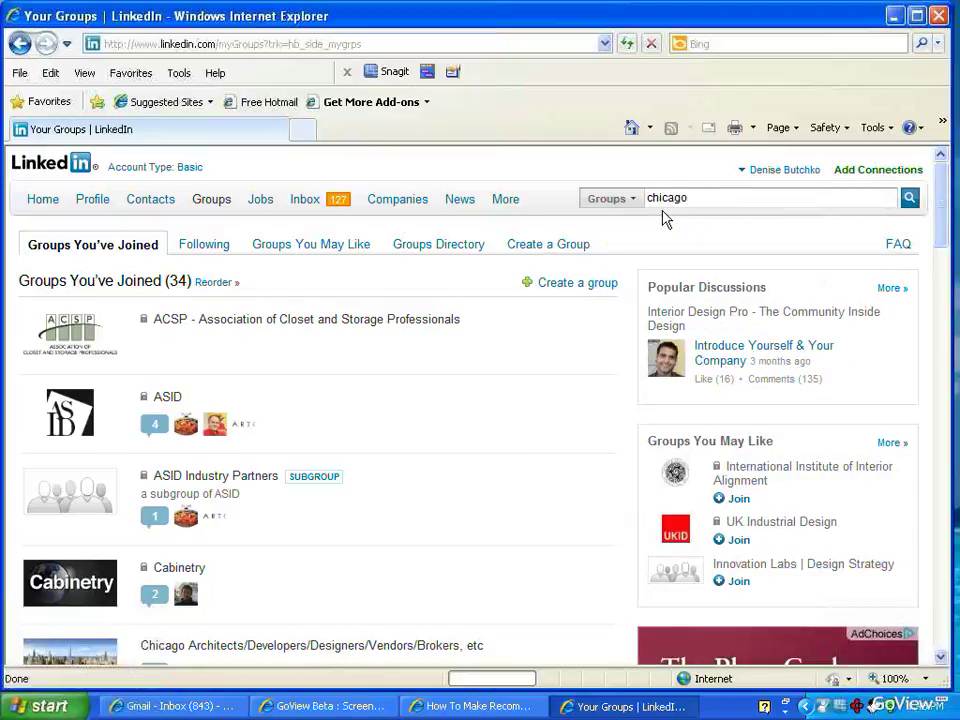
{"action": "key", "text": "Return"}
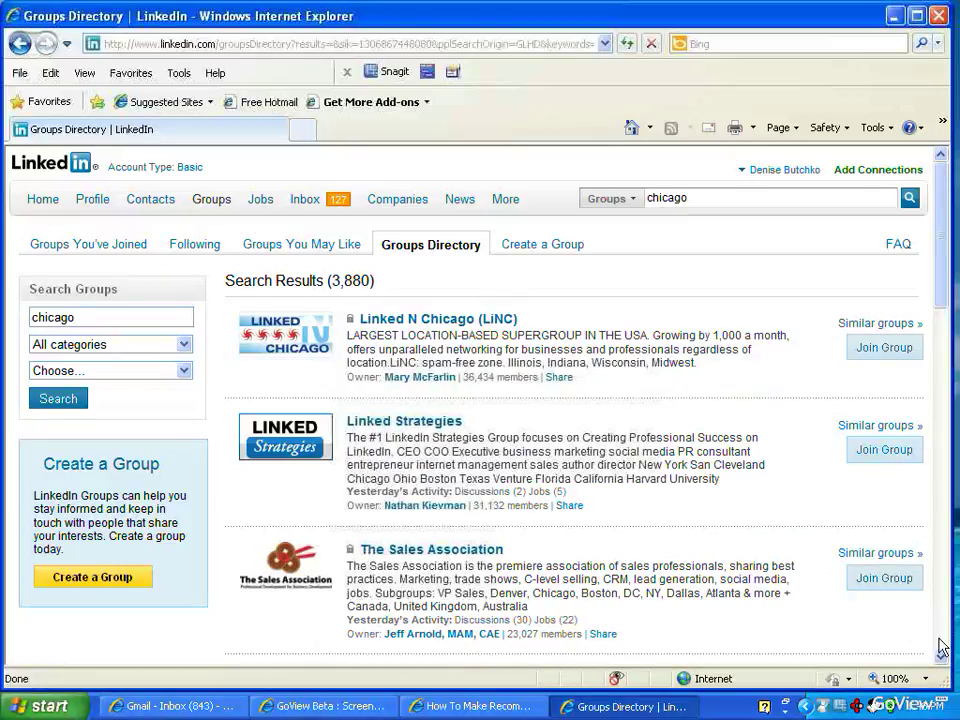
{"action": "scroll", "coordinate": [952, 681], "scroll_direction": "down", "scroll_amount": 4}
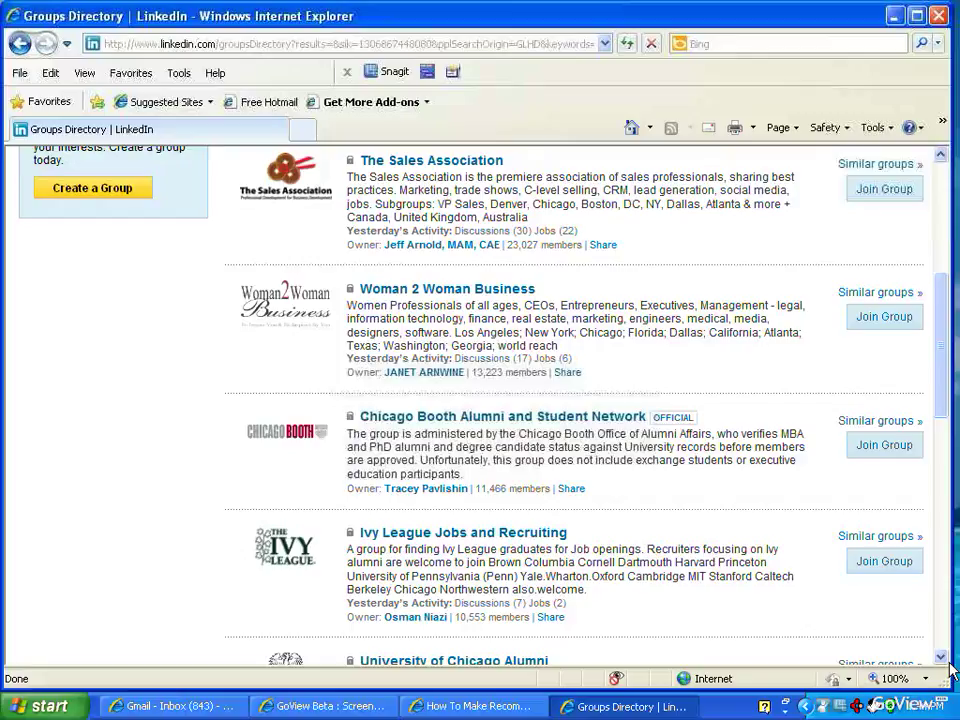
{"action": "scroll", "coordinate": [952, 672], "scroll_direction": "down", "scroll_amount": 3}
{"action": "scroll", "coordinate": [952, 672], "scroll_direction": "down", "scroll_amount": 3}
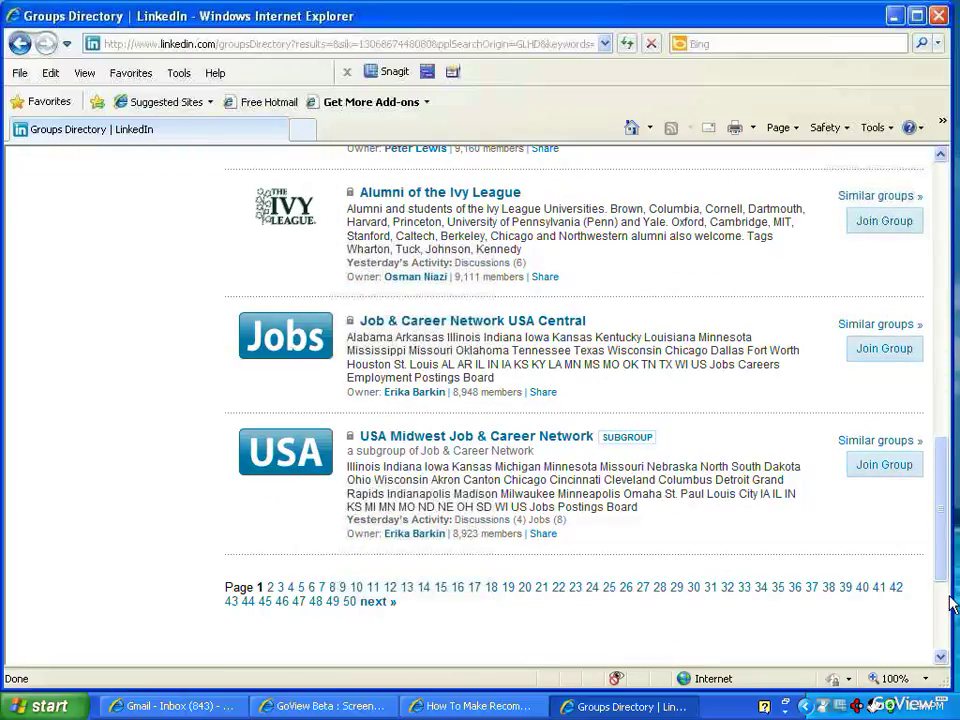
{"action": "left_click_drag", "start_coordinate": [953, 574], "coordinate": [948, 307]}
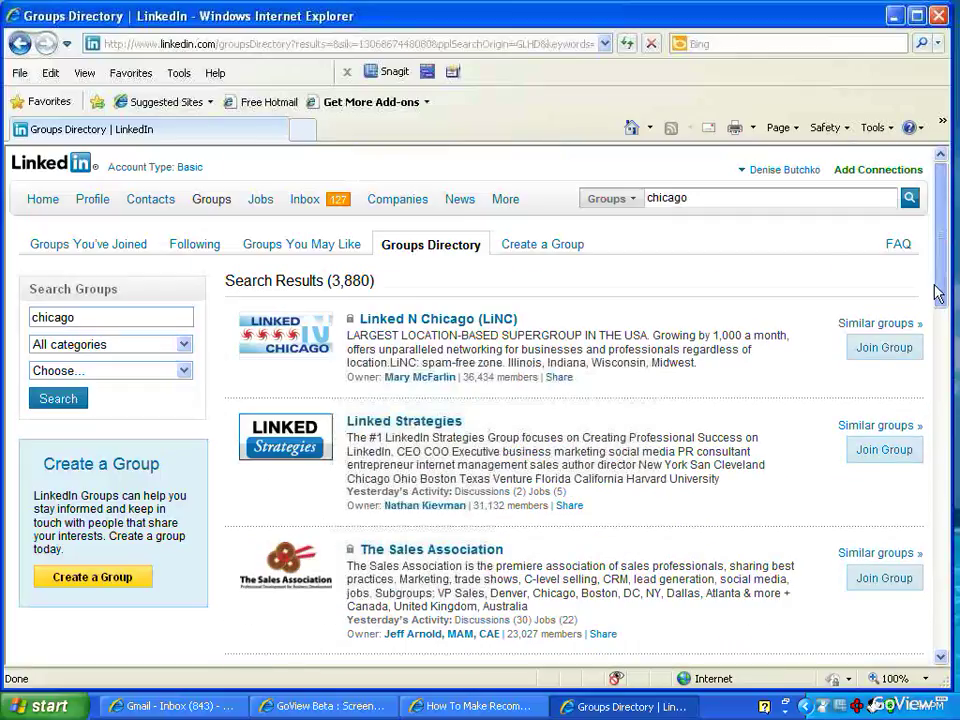
Narrow the group search to 'chicago interior design', returning 8 groups.
{"action": "left_click", "coordinate": [702, 207]}
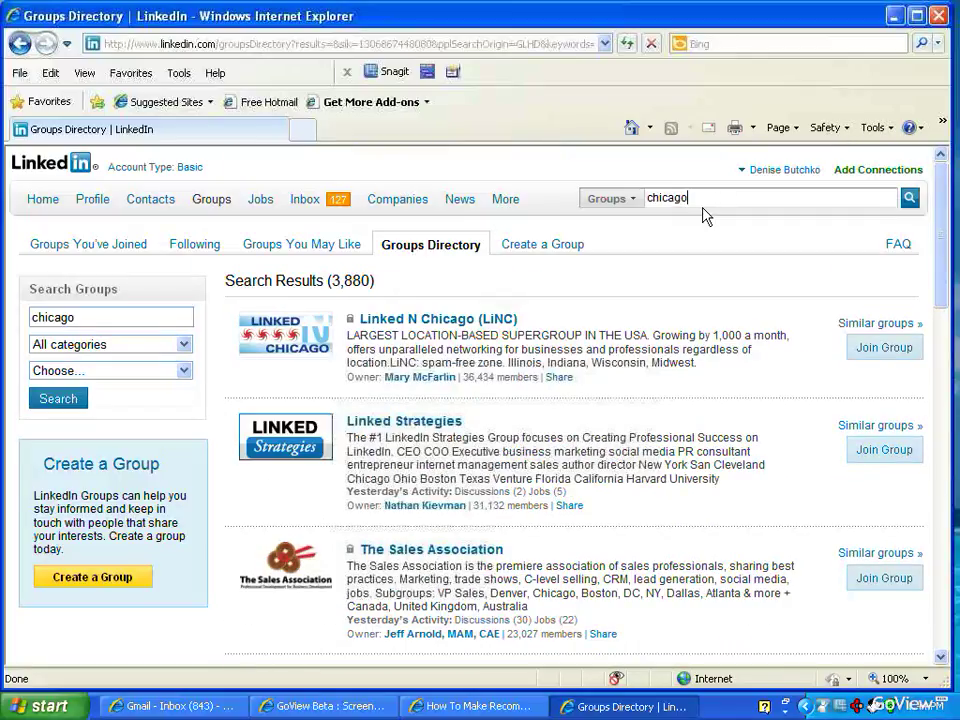
{"action": "type", "text": " arch"}
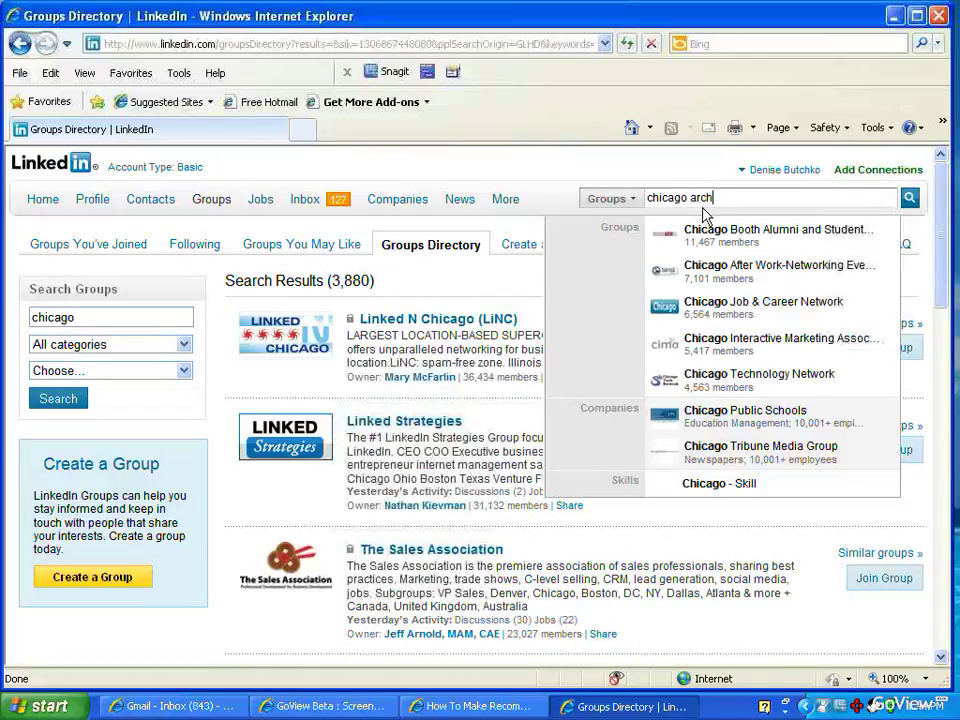
{"action": "type", "text": "inte"}
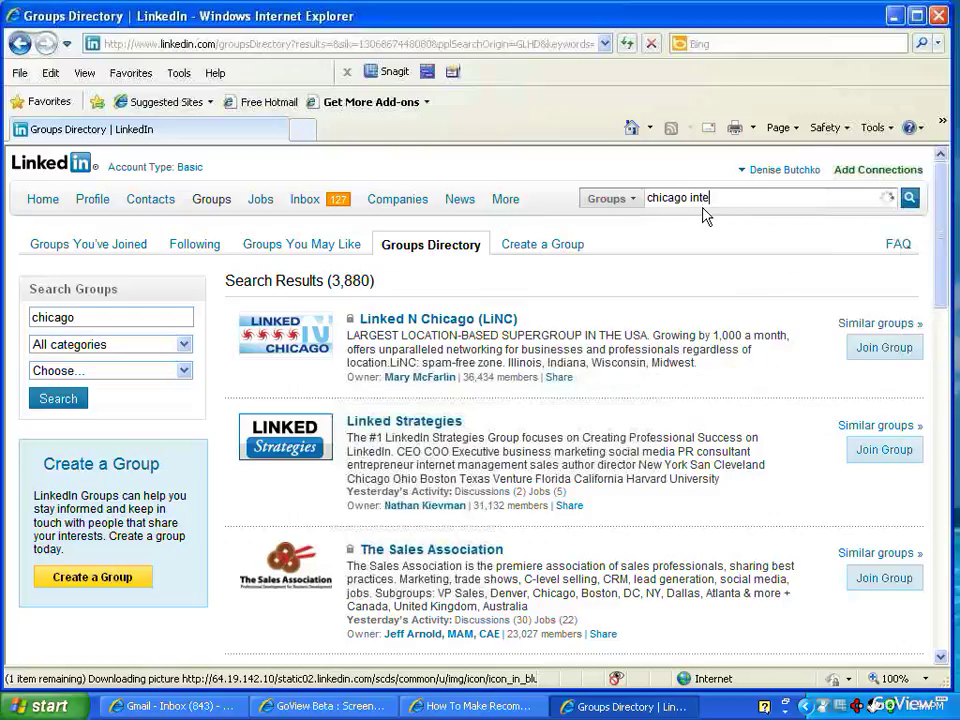
{"action": "type", "text": "rior desg"}
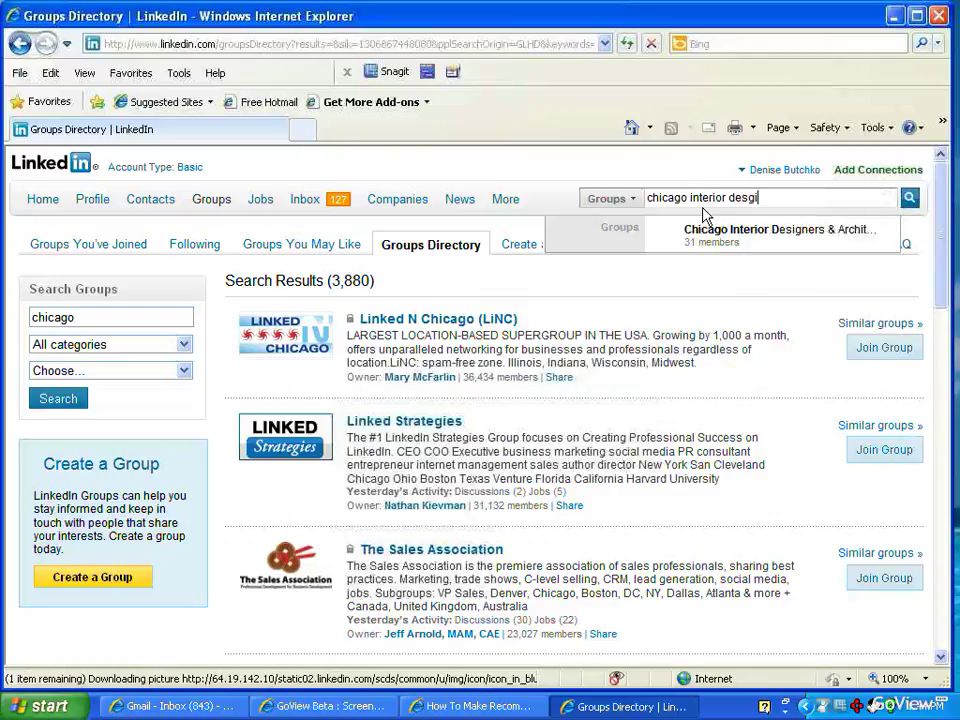
{"action": "key", "text": "BackSpace"}
{"action": "type", "text": "ign"}
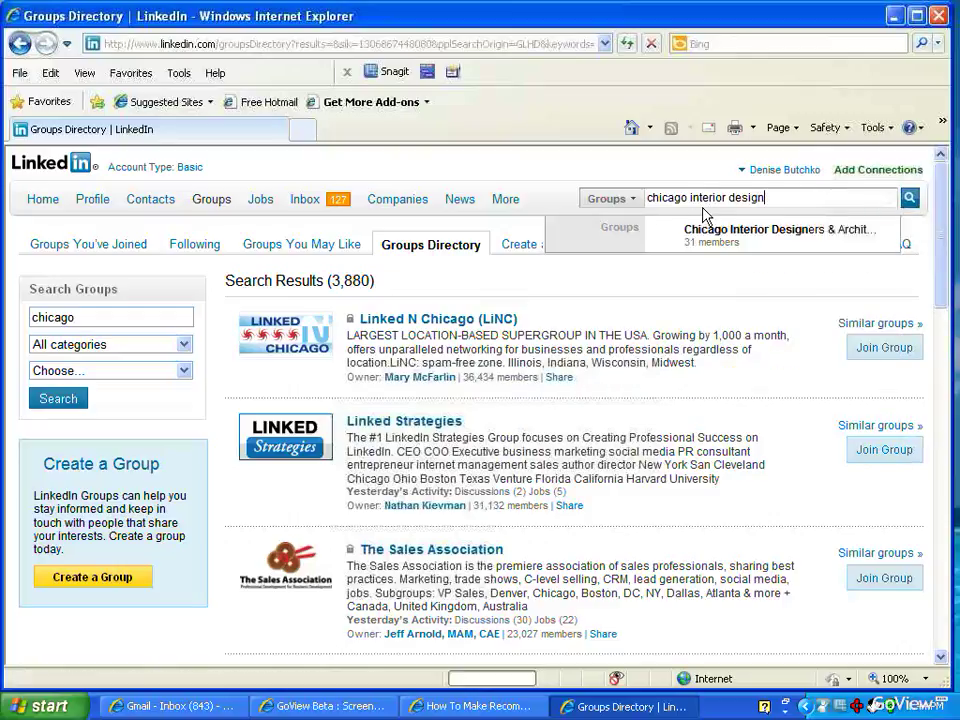
{"action": "key", "text": "Return"}
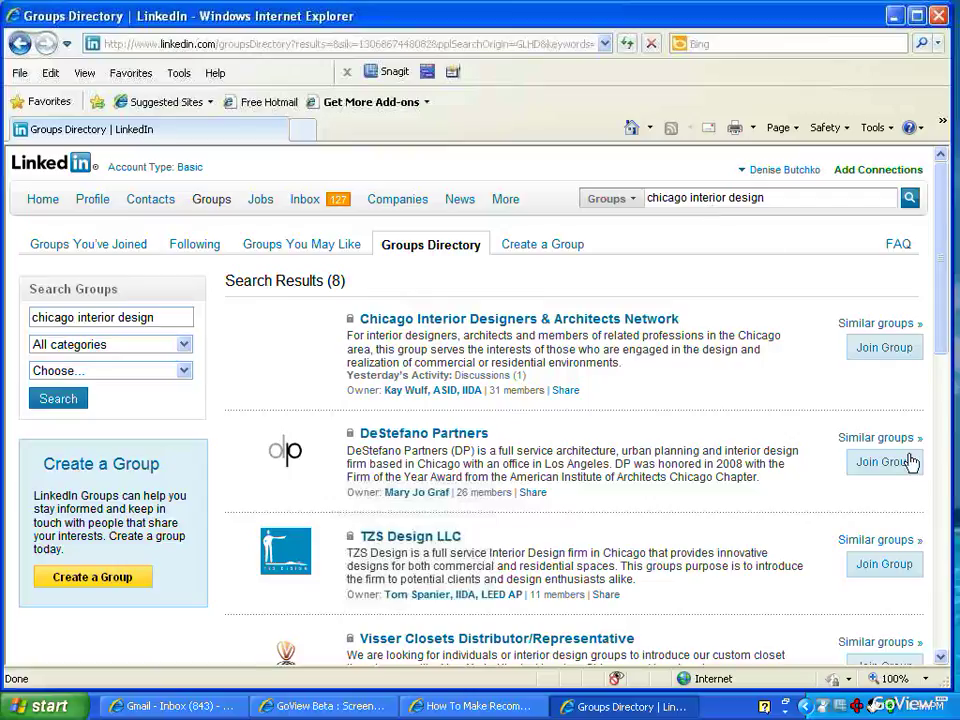
Scroll the results until the Design Inside listing and its Join Group button show.
{"action": "left_click", "coordinate": [940, 658]}
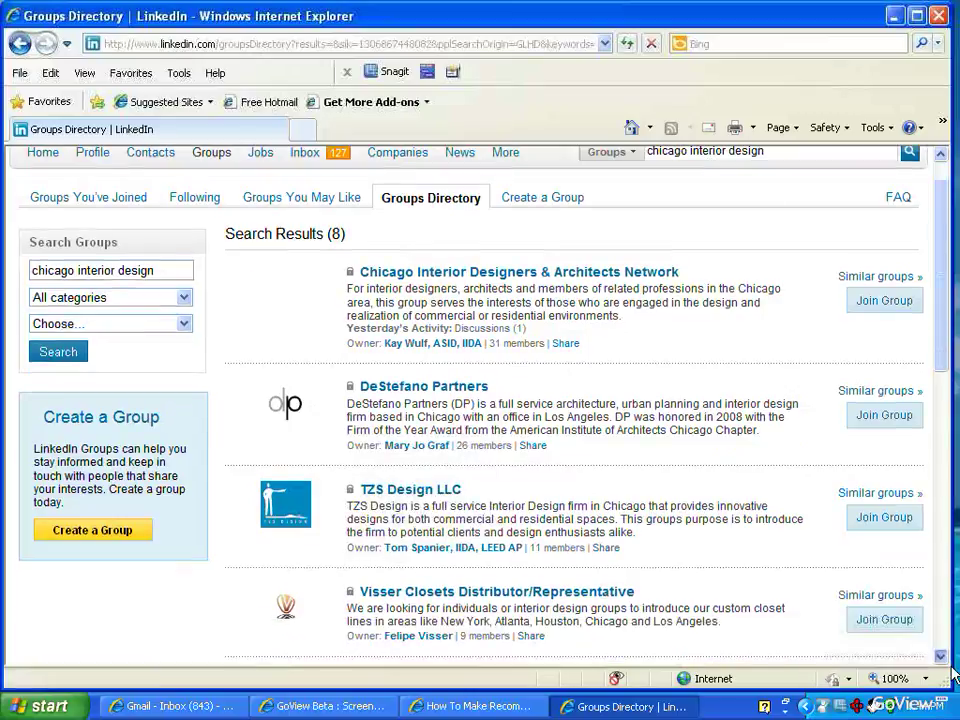
{"action": "left_click", "coordinate": [944, 658]}
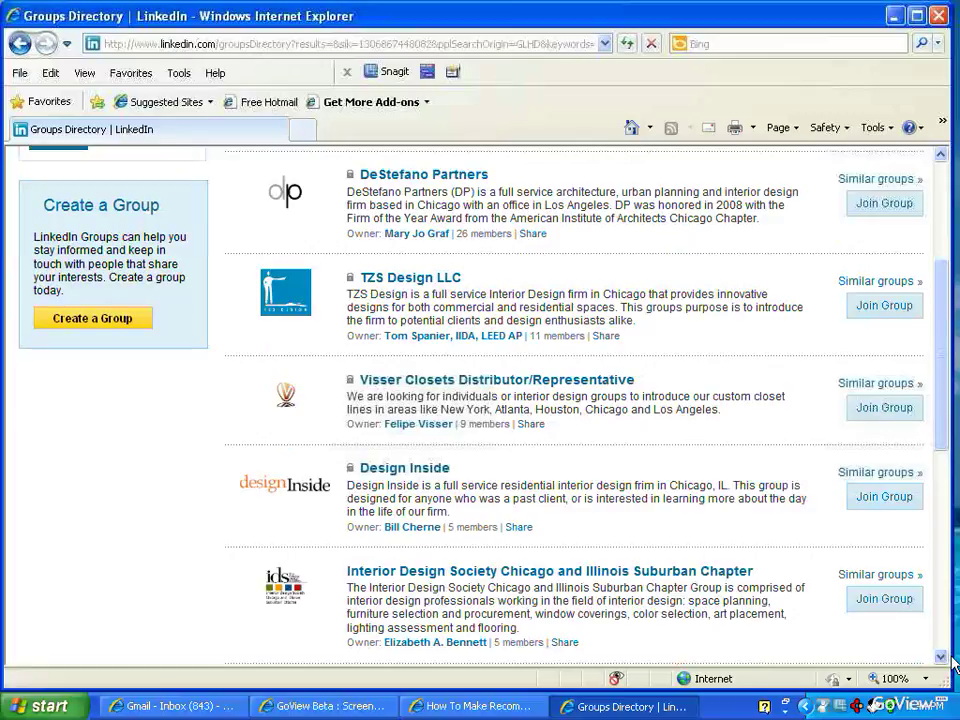
{"action": "left_click", "coordinate": [944, 658]}
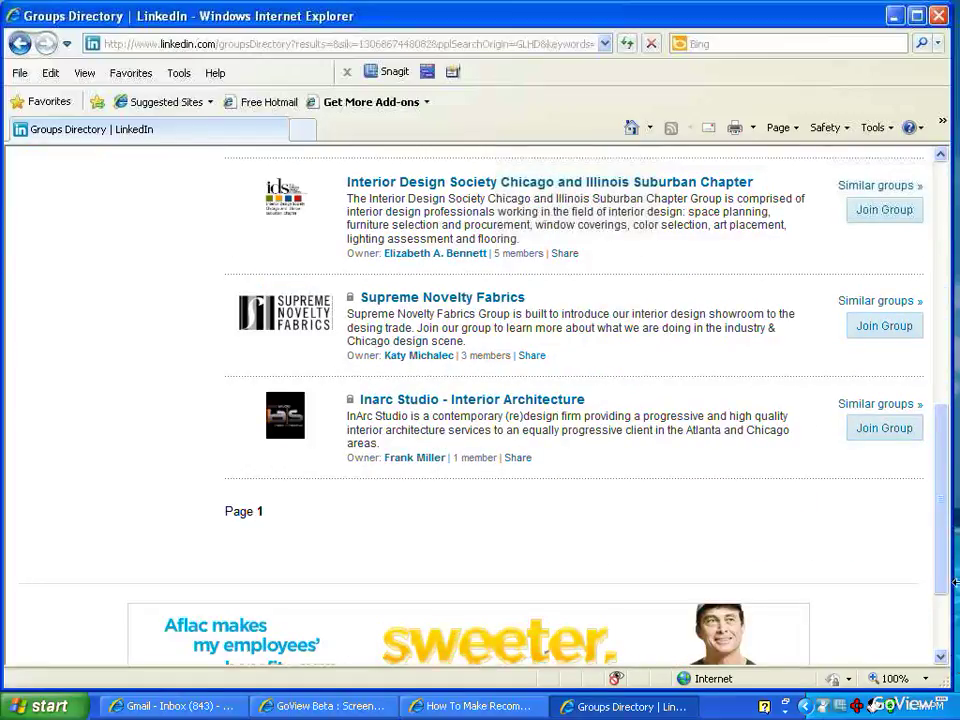
{"action": "scroll", "coordinate": [954, 443], "scroll_direction": "up", "scroll_amount": 3}
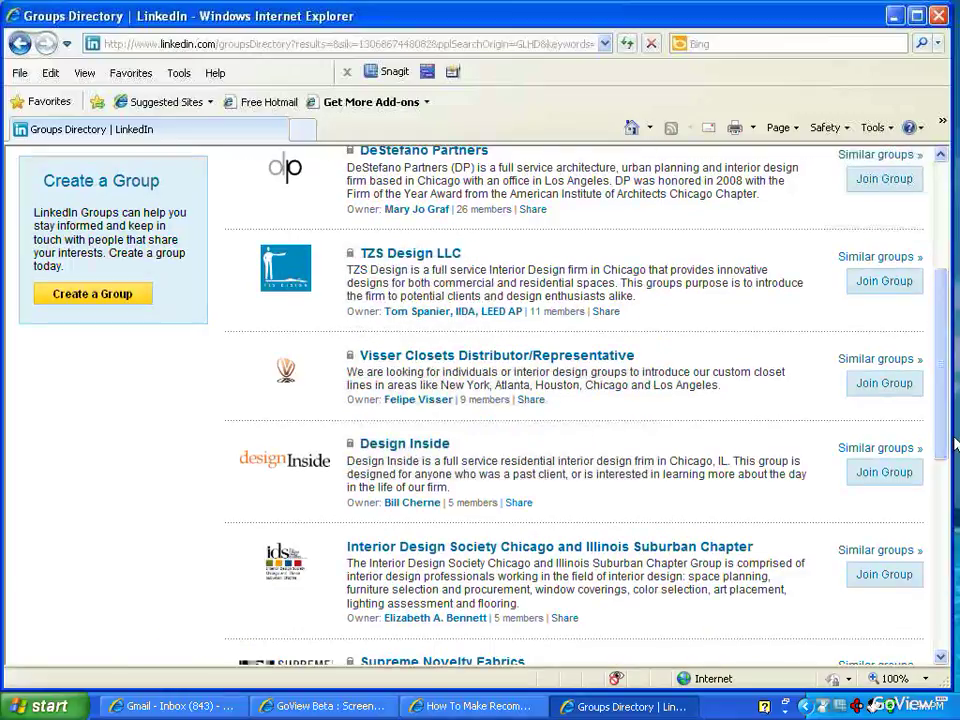
Join the Design Inside group, entering the account password at the sign-in prompt.
{"action": "left_click", "coordinate": [871, 478]}
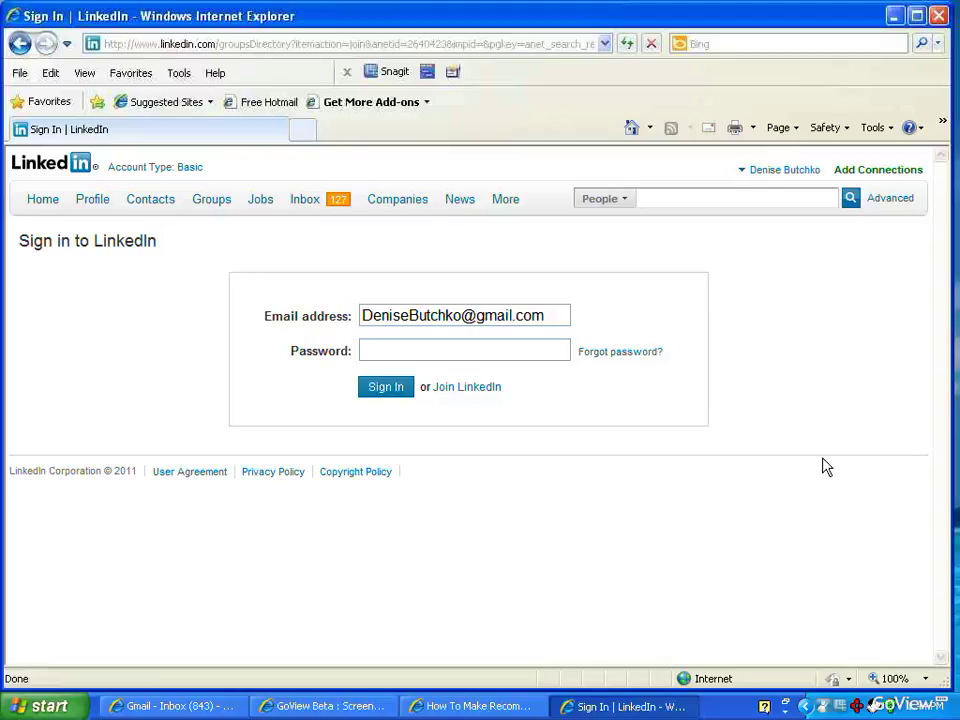
{"action": "type", "text": "••"}
{"action": "type", "text": "•••••••"}
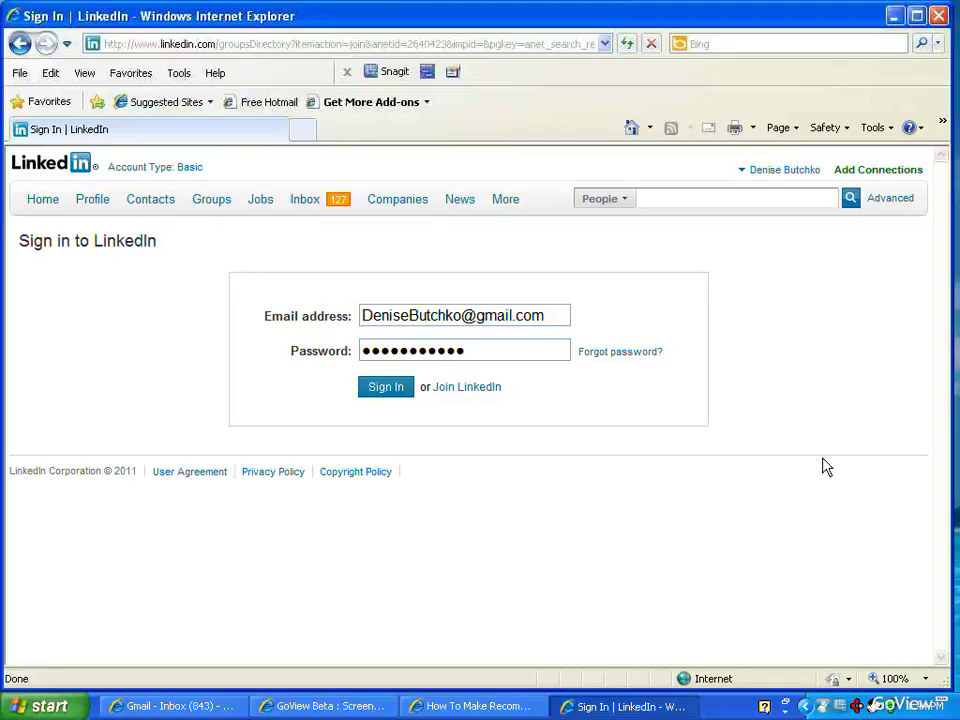
{"action": "left_click", "coordinate": [397, 399]}
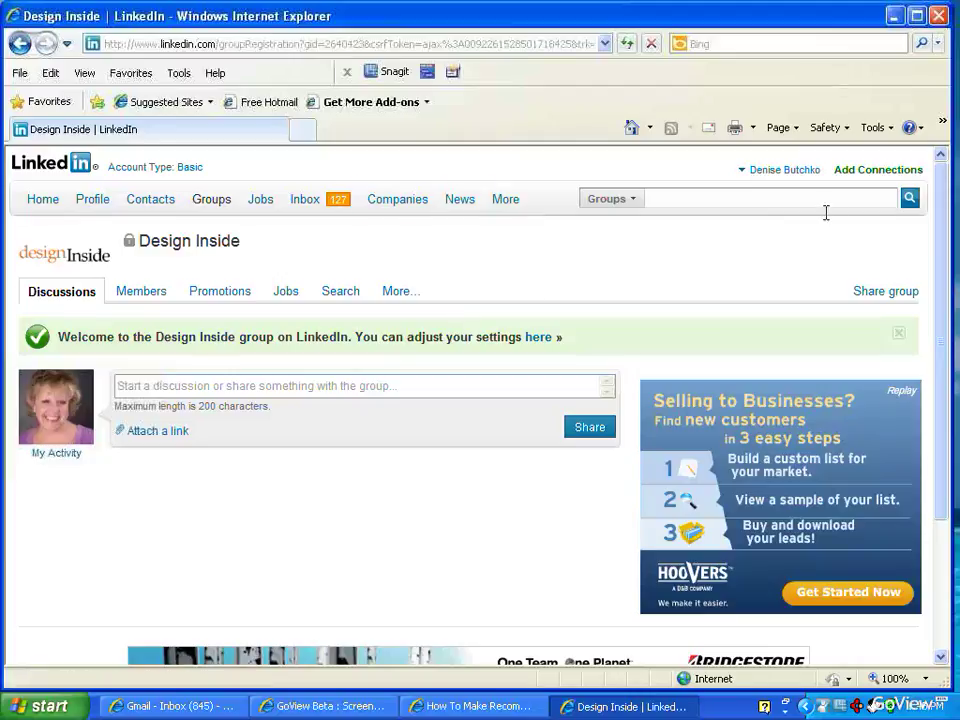
{"action": "mouse_move", "coordinate": [211, 199]}
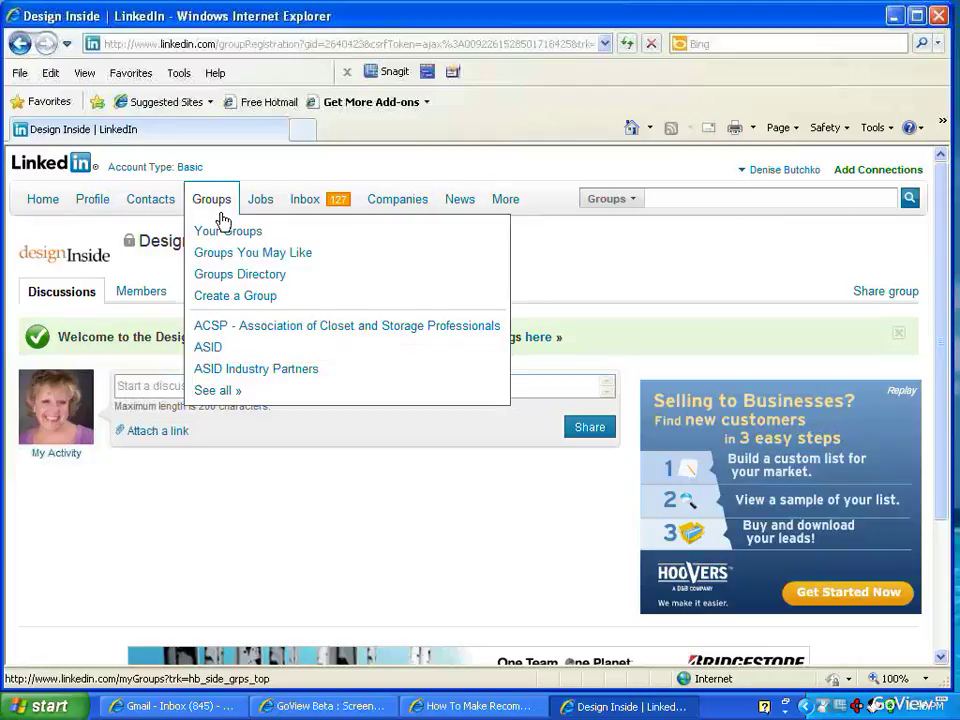
Open the ACSP – Association of Closet and Storage Professionals group from Your Groups and review its discussions.
{"action": "left_click", "coordinate": [222, 220]}
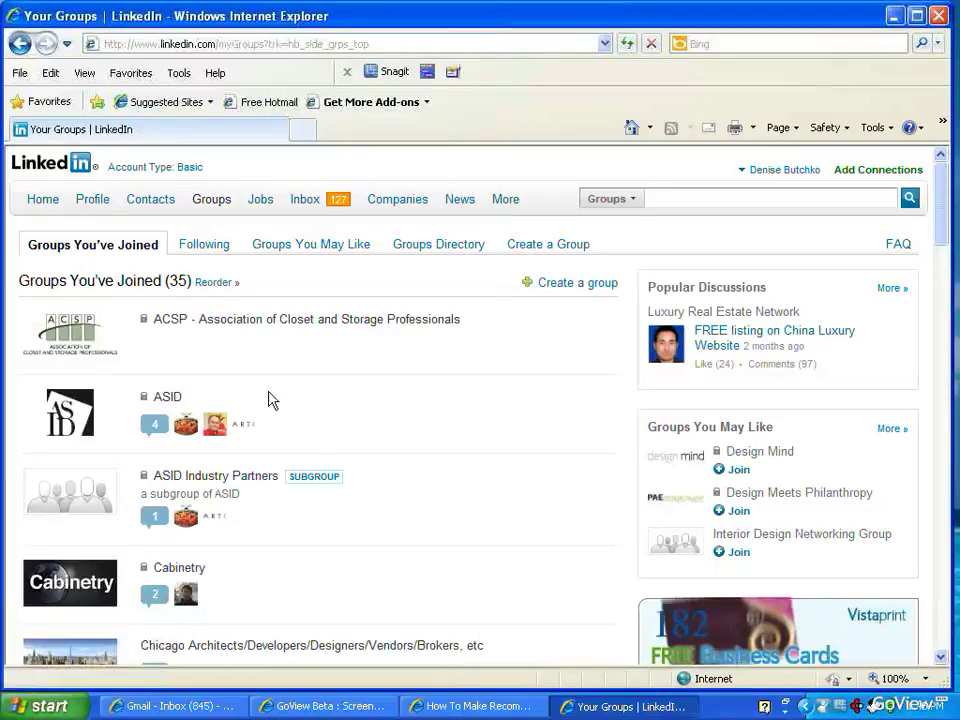
{"action": "left_click", "coordinate": [68, 341]}
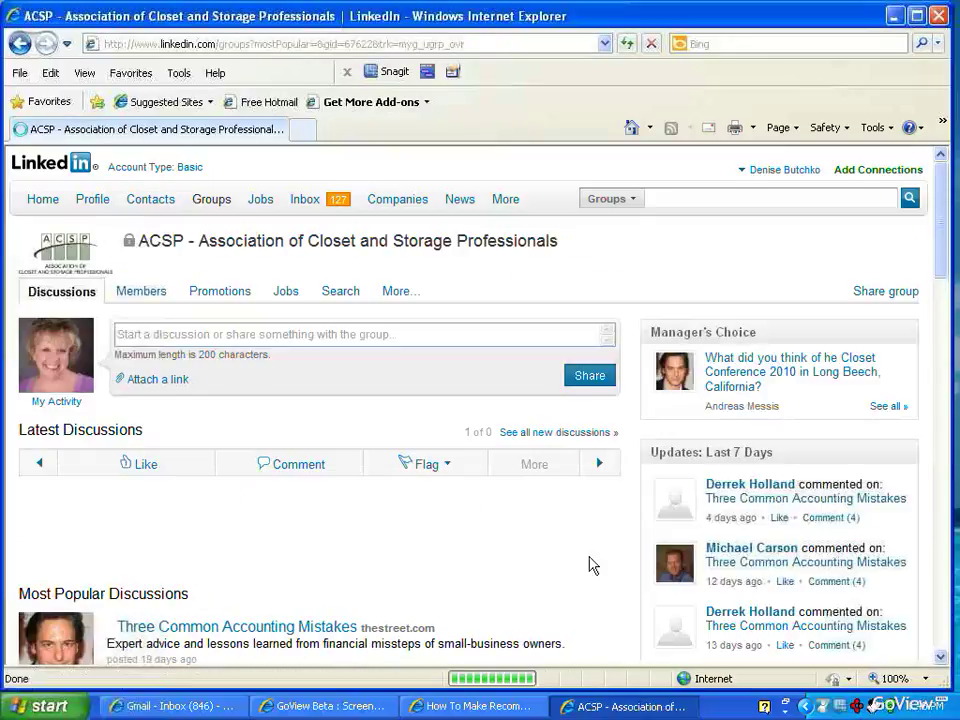
{"action": "scroll", "coordinate": [954, 675], "scroll_direction": "down", "scroll_amount": 3}
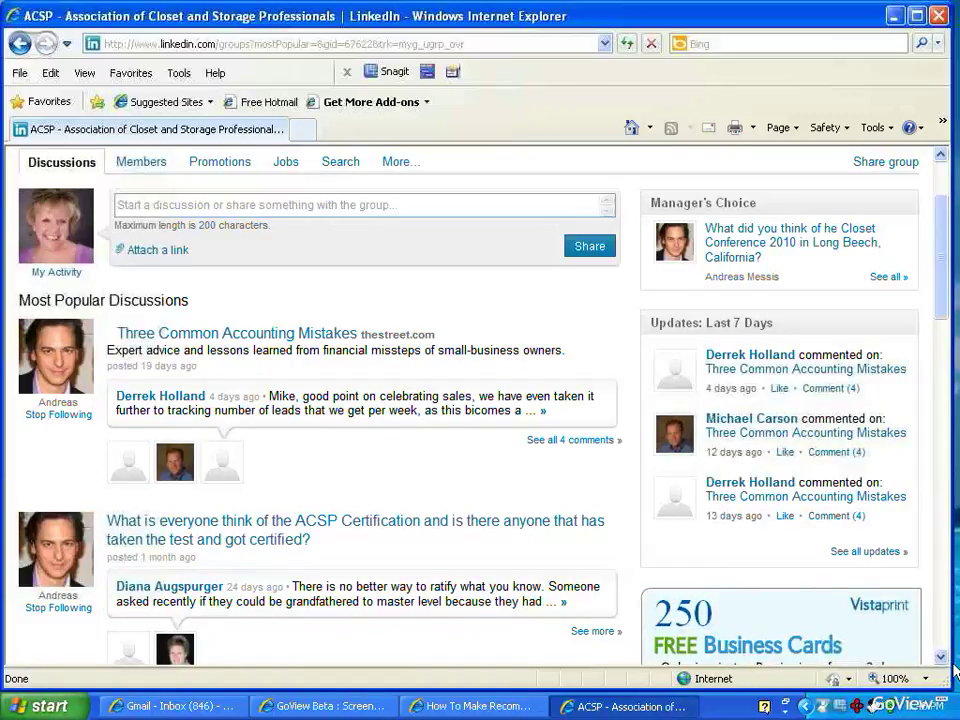
{"action": "scroll", "coordinate": [954, 675], "scroll_direction": "down", "scroll_amount": 2}
{"action": "scroll", "coordinate": [954, 675], "scroll_direction": "down", "scroll_amount": 10}
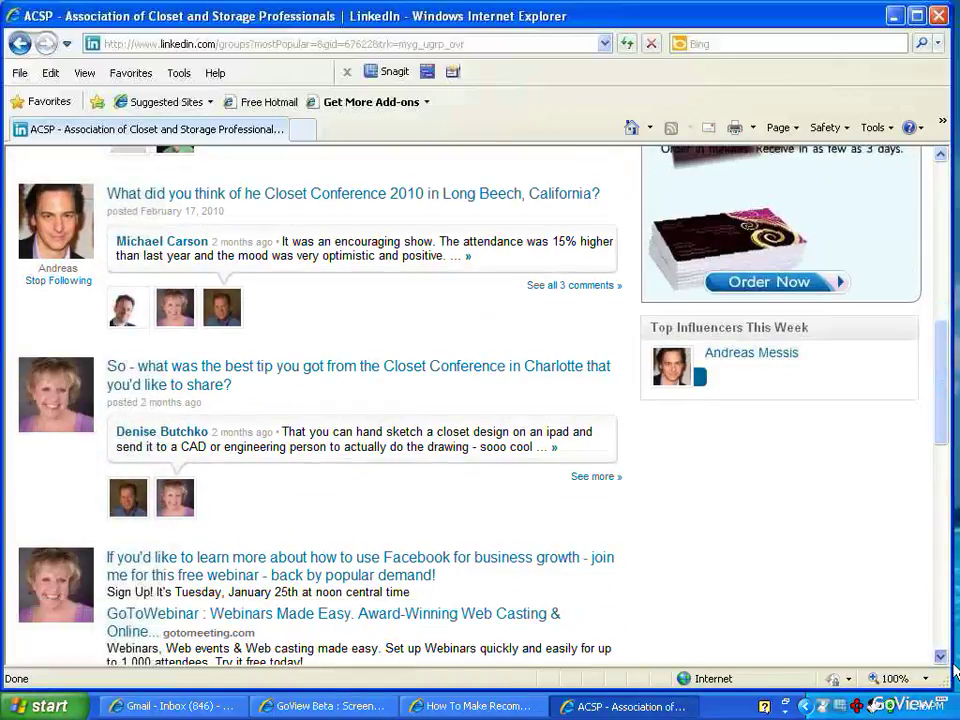
{"action": "scroll", "coordinate": [954, 675], "scroll_direction": "down", "scroll_amount": 5}
{"action": "scroll", "coordinate": [954, 675], "scroll_direction": "down", "scroll_amount": 2}
{"action": "scroll", "coordinate": [954, 675], "scroll_direction": "down", "scroll_amount": 4}
{"action": "scroll", "coordinate": [954, 675], "scroll_direction": "down", "scroll_amount": 4}
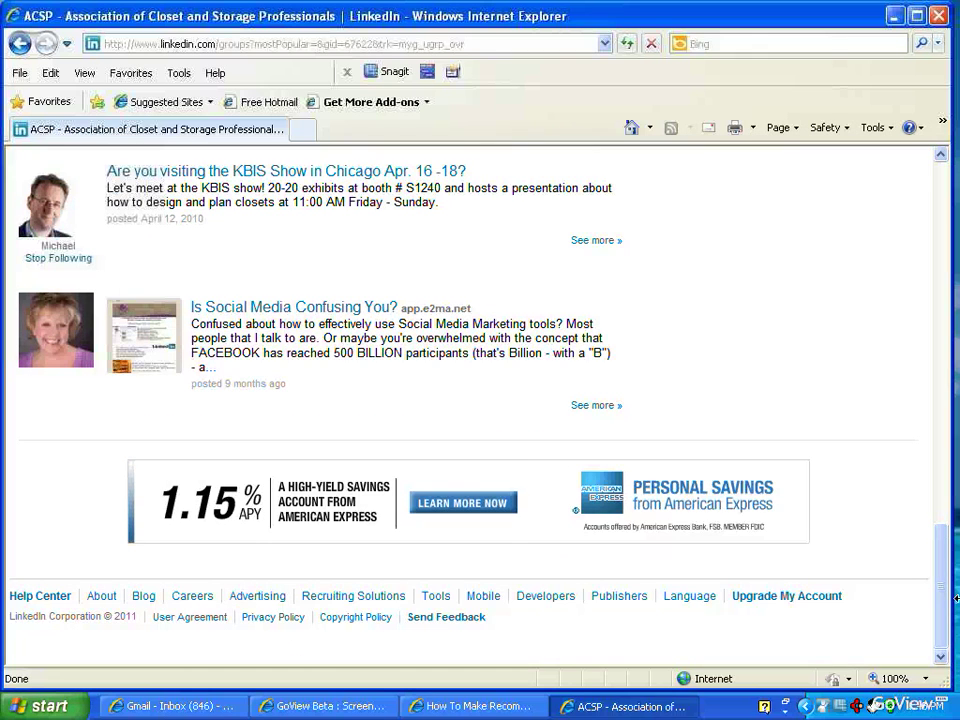
{"action": "left_click_drag", "start_coordinate": [945, 600], "coordinate": [945, 225]}
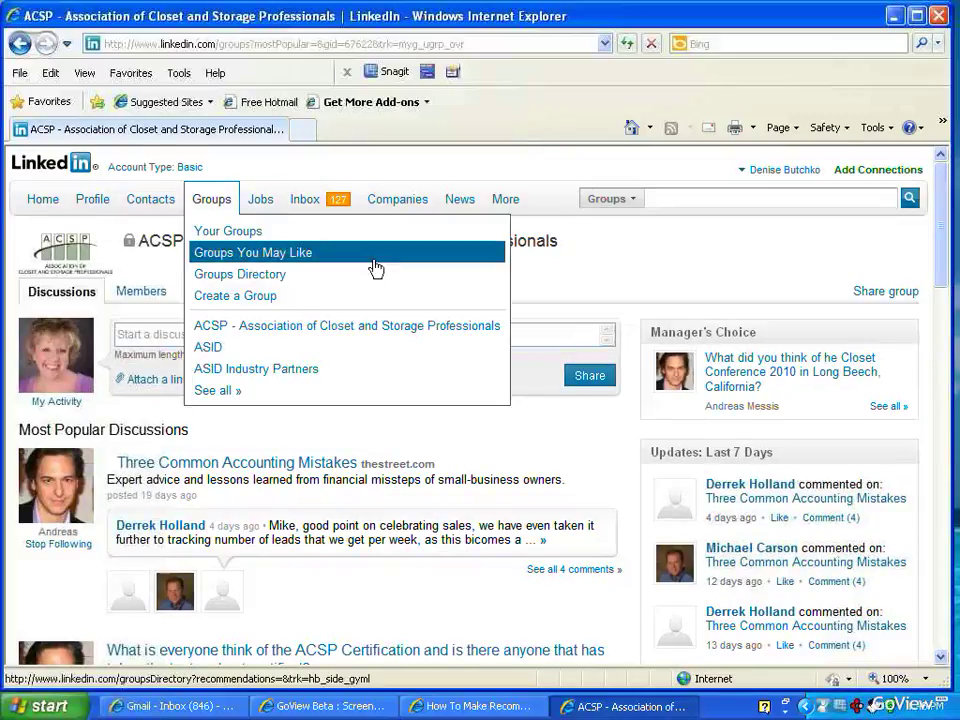
Show all 35 joined groups and scroll to the end to confirm Design Inside is listed.
{"action": "mouse_move", "coordinate": [211, 199]}
{"action": "left_click", "coordinate": [460, 405]}
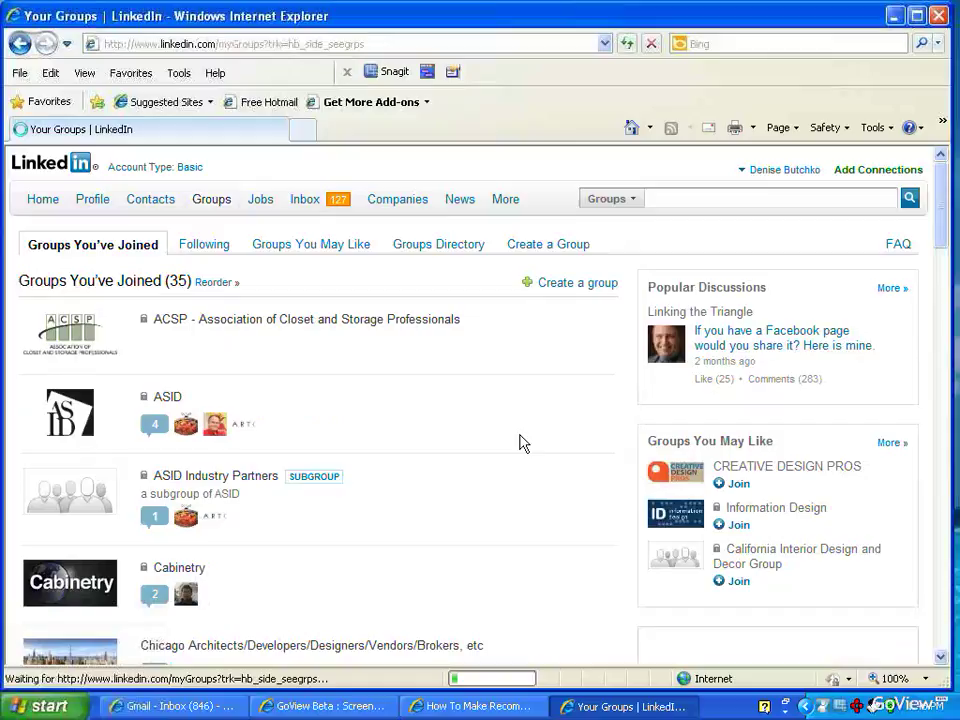
{"action": "left_click", "coordinate": [940, 657]}
{"action": "scroll", "coordinate": [886, 660], "scroll_direction": "down", "scroll_amount": 5}
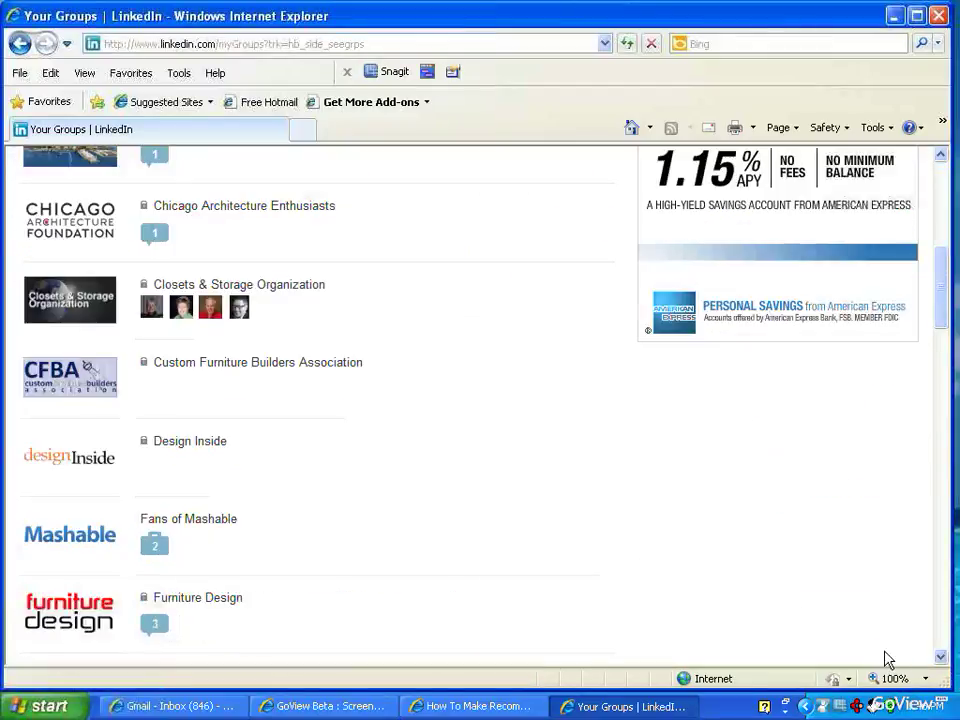
{"action": "scroll", "coordinate": [886, 660], "scroll_direction": "down", "scroll_amount": 2}
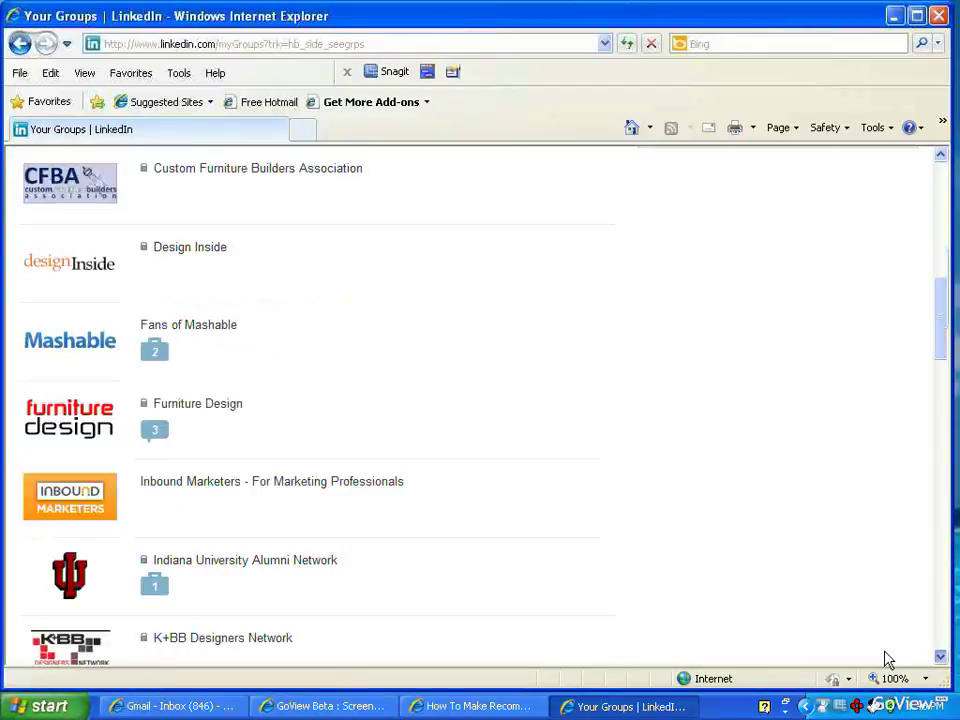
{"action": "scroll", "coordinate": [886, 660], "scroll_direction": "down", "scroll_amount": 3}
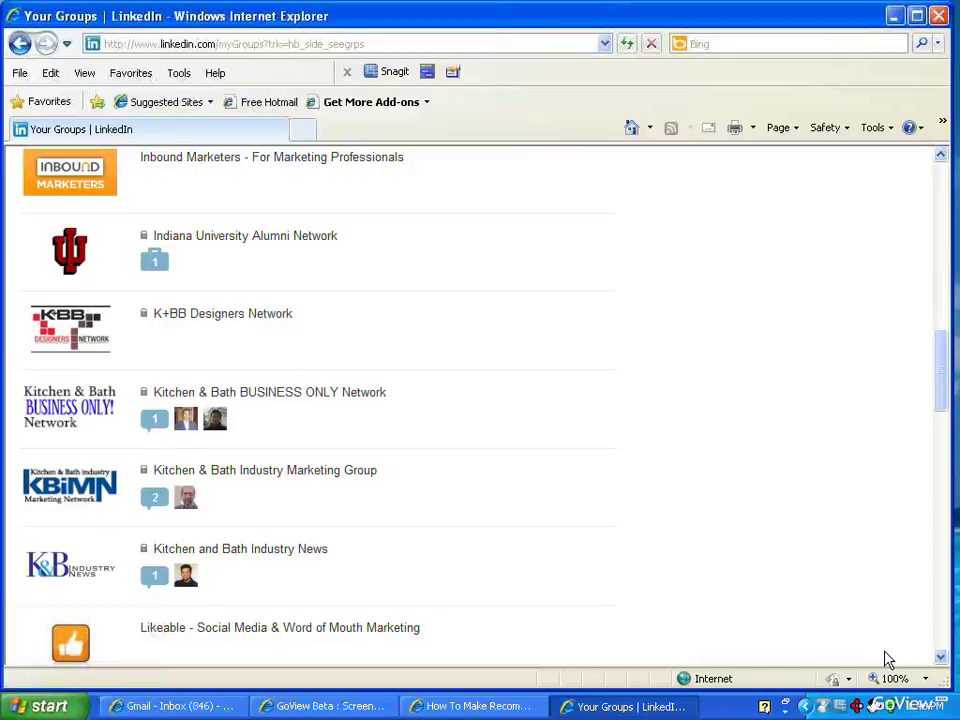
{"action": "scroll", "coordinate": [886, 660], "scroll_direction": "down", "scroll_amount": 1}
{"action": "scroll", "coordinate": [886, 660], "scroll_direction": "down", "scroll_amount": 2}
{"action": "scroll", "coordinate": [886, 660], "scroll_direction": "down", "scroll_amount": 3}
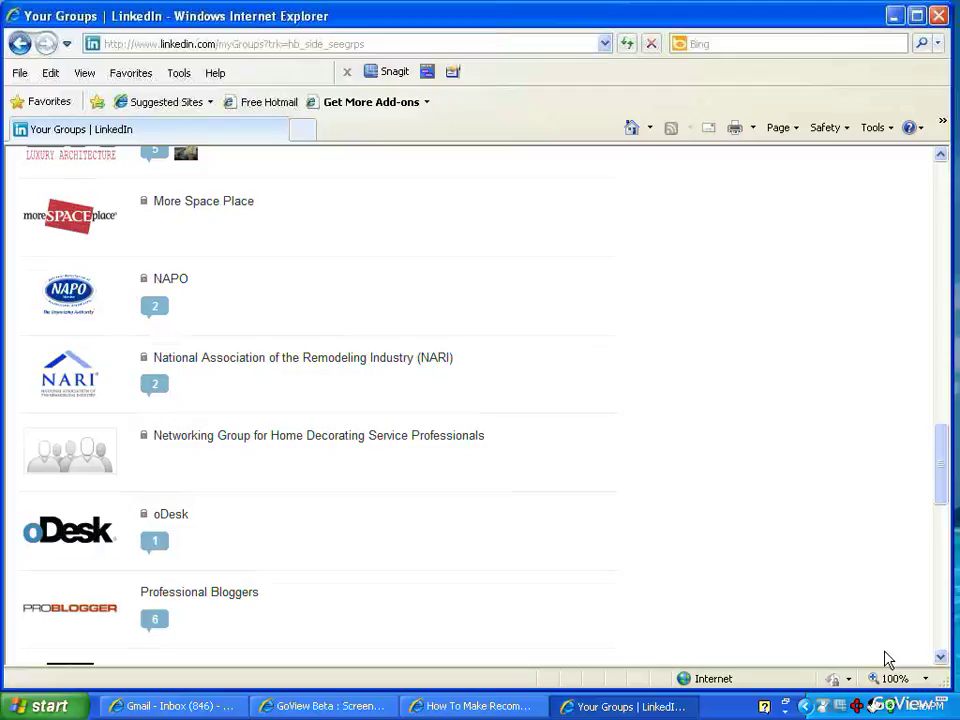
{"action": "scroll", "coordinate": [886, 660], "scroll_direction": "down", "scroll_amount": 2}
{"action": "scroll", "coordinate": [886, 660], "scroll_direction": "down", "scroll_amount": 2}
{"action": "scroll", "coordinate": [886, 660], "scroll_direction": "down", "scroll_amount": 1}
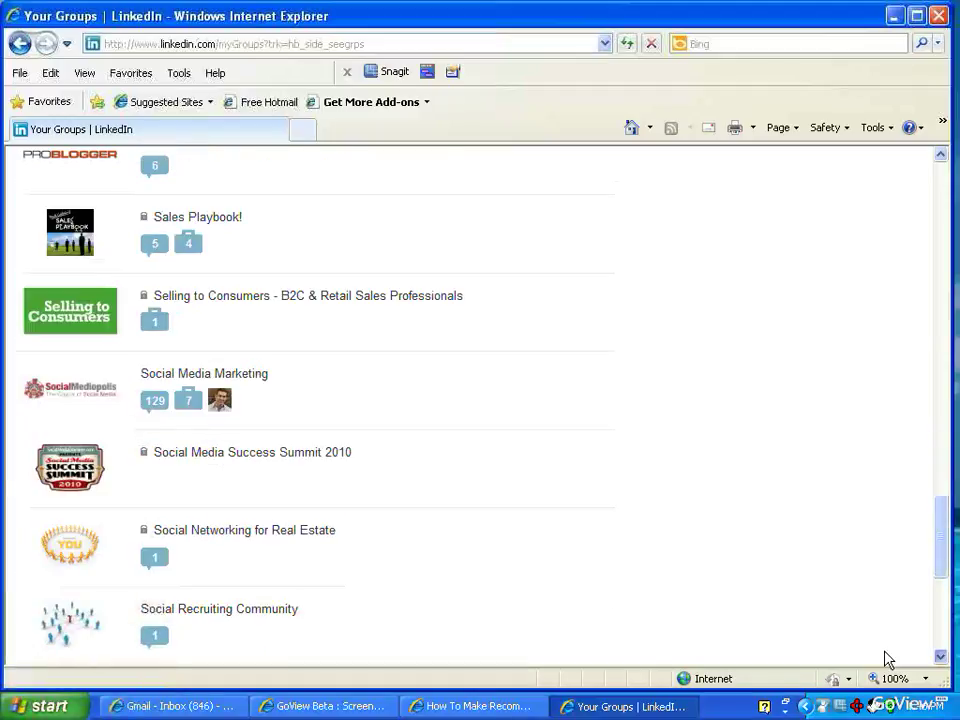
{"action": "scroll", "coordinate": [886, 660], "scroll_direction": "down", "scroll_amount": 4}
{"action": "scroll", "coordinate": [886, 660], "scroll_direction": "down", "scroll_amount": 1}
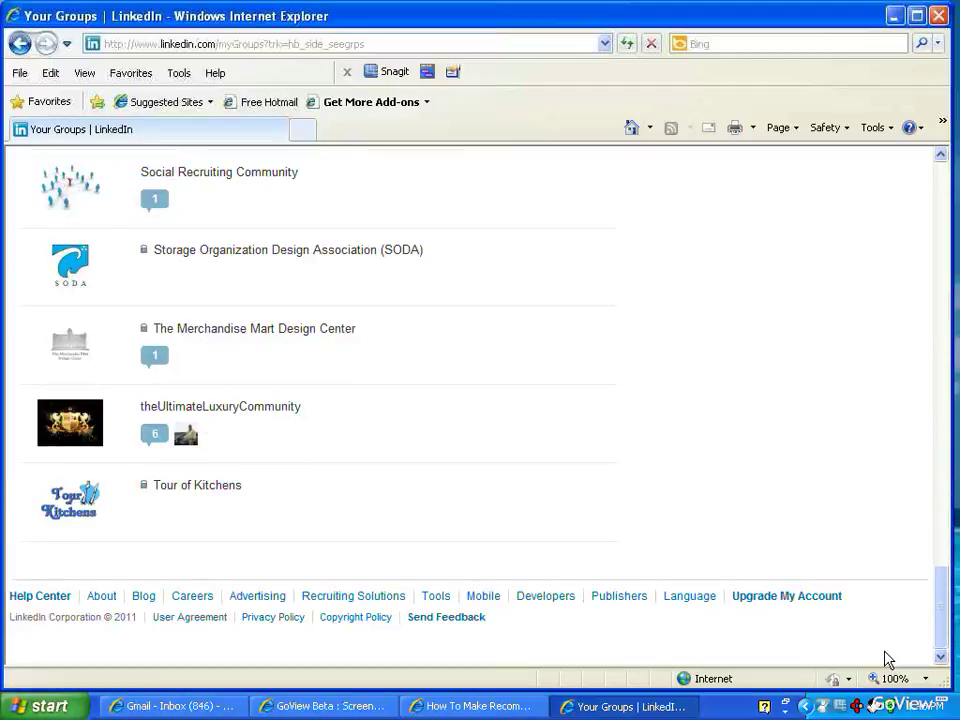